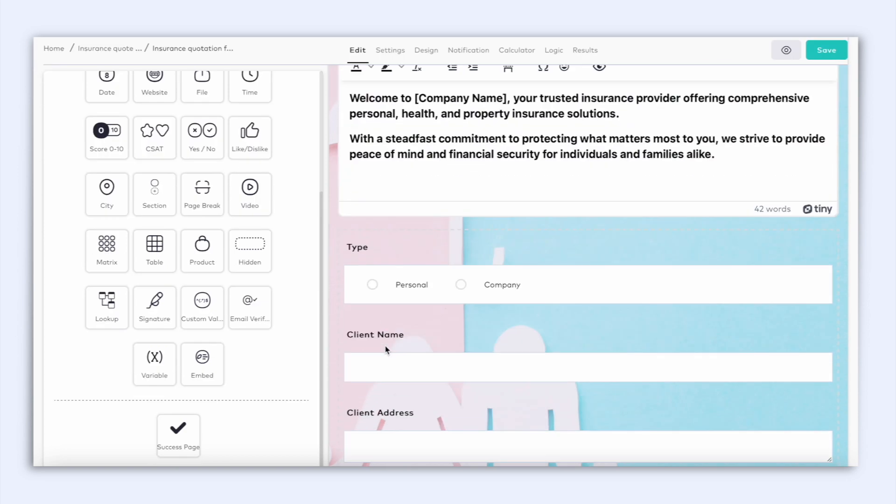
Open the Type single-choice field for editing, review the form's title and description, and return to the addable field types.
left_click(672, 183)
left_click(793, 186)
left_click(622, 218)
scroll(426, 316, "up", 6)
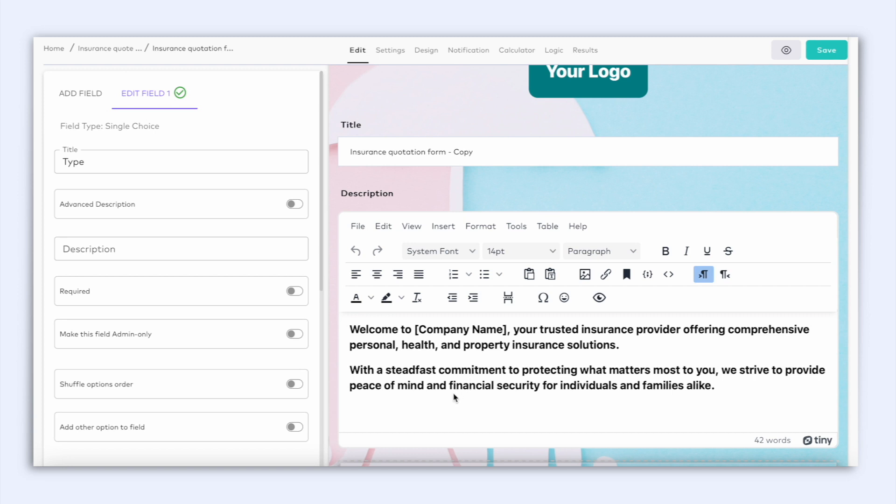
scroll(455, 398, "down", 6)
left_click(81, 93)
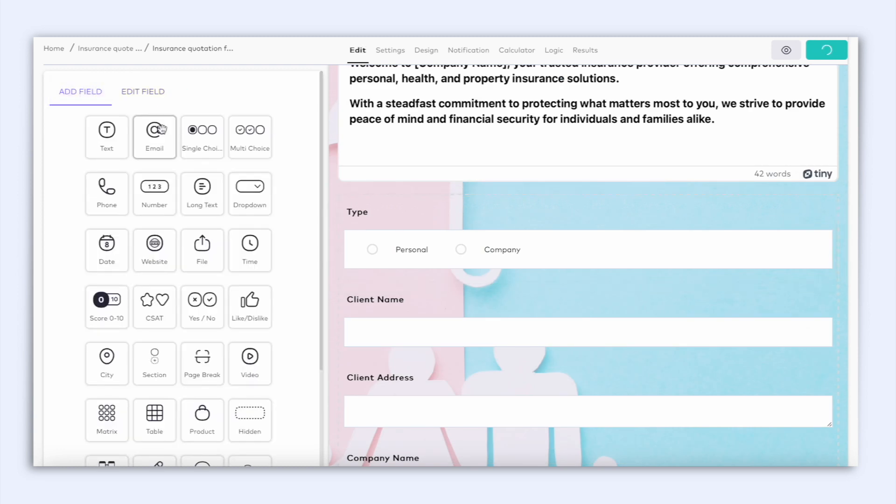
Open the Type of Insurance dropdown field for editing and examine its list of options.
left_click(425, 213)
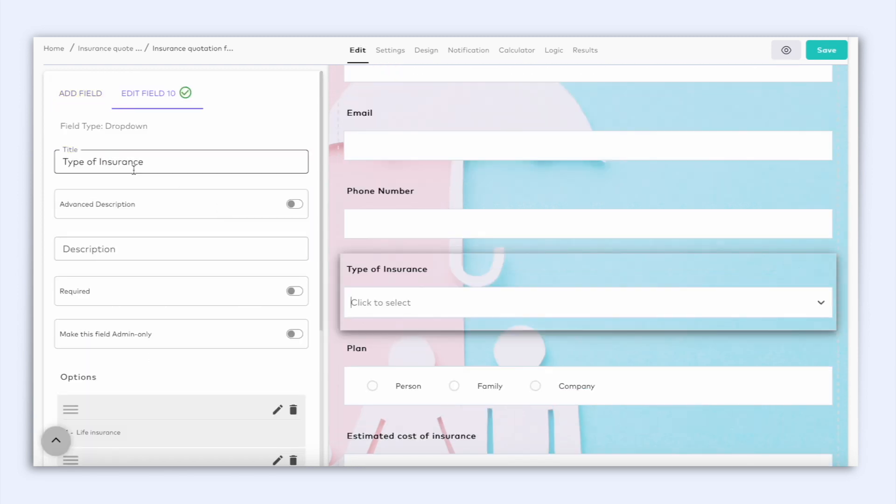
scroll(158, 246, "down", 5)
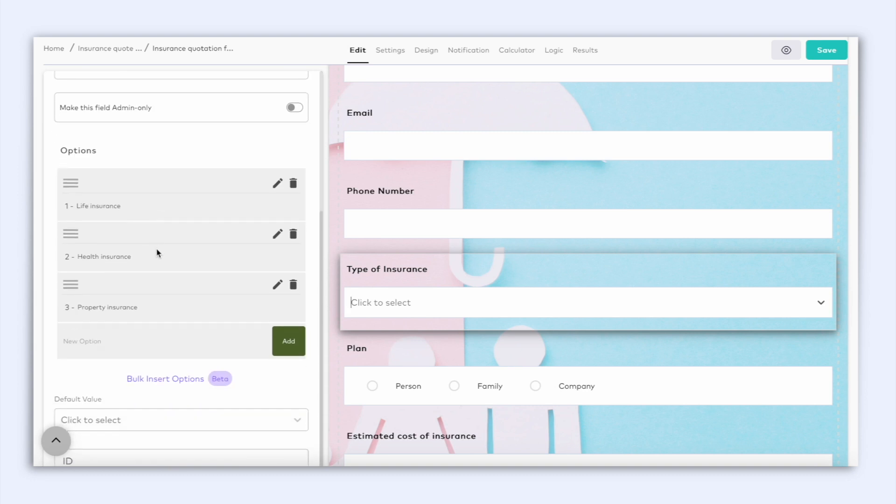
left_click(821, 302)
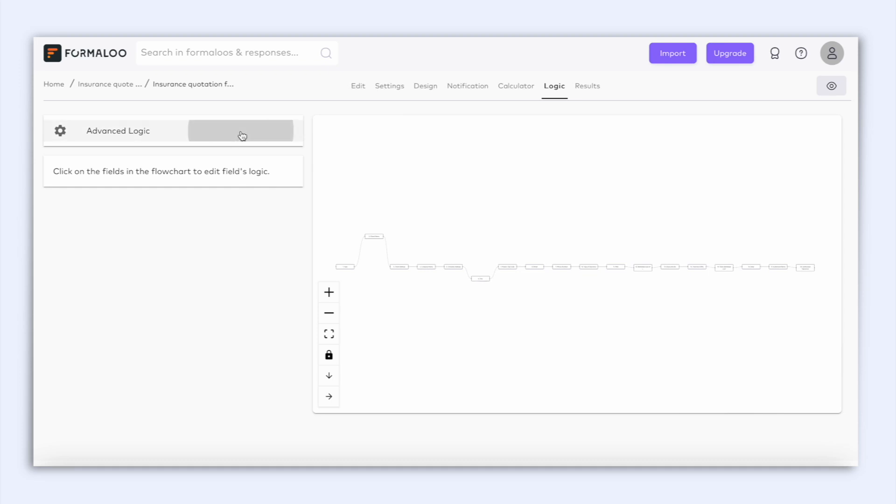
Open the form's advanced logic and examine the choices for value, action and target fields in the Personal condition under Type.
left_click(240, 136)
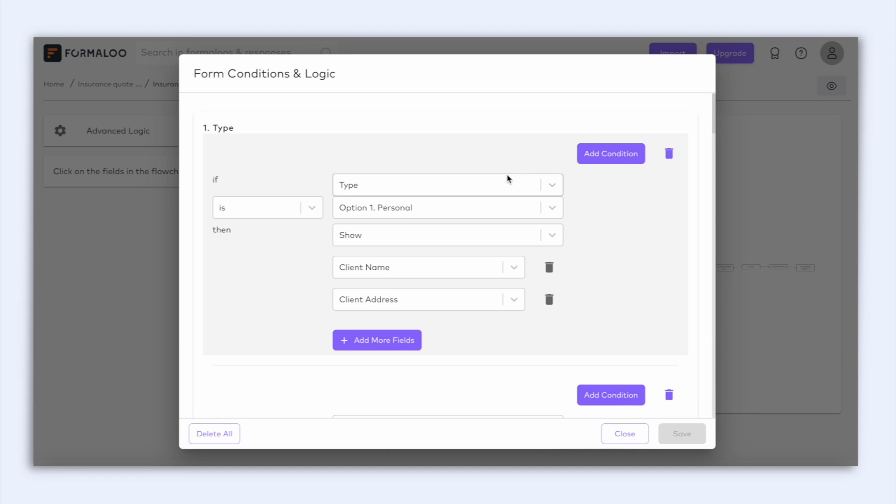
left_click(555, 209)
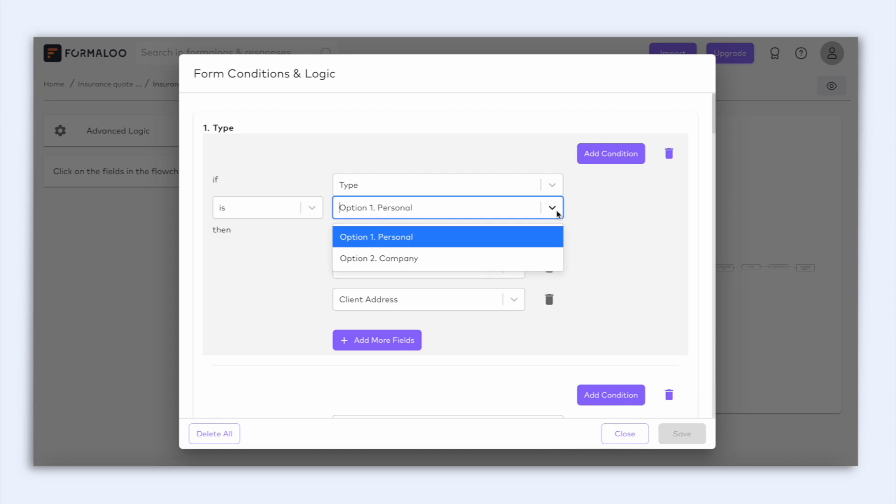
left_click(557, 213)
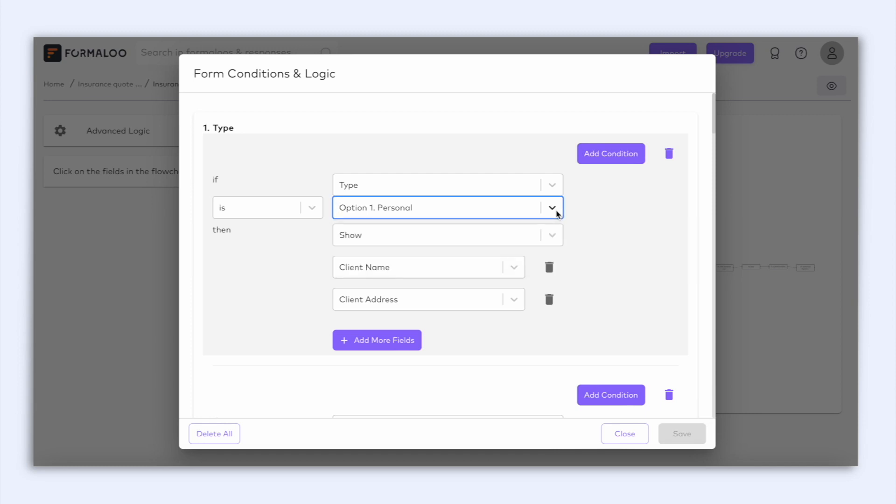
left_click(552, 237)
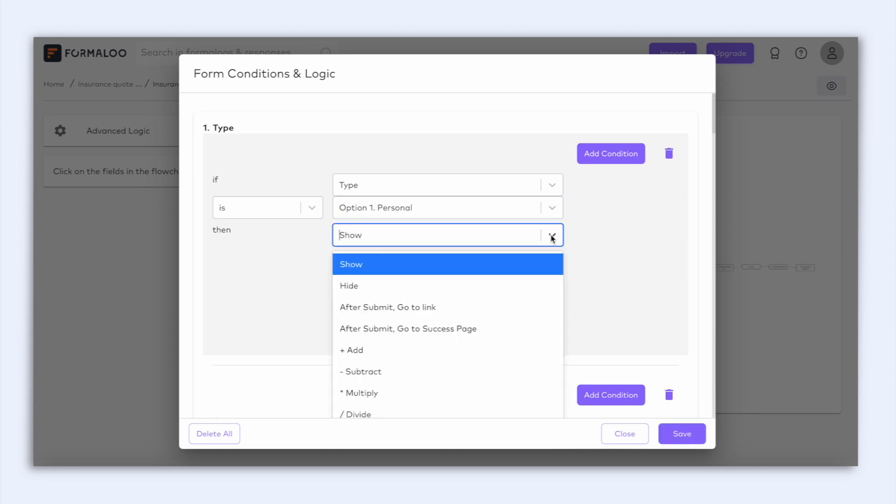
left_click(553, 236)
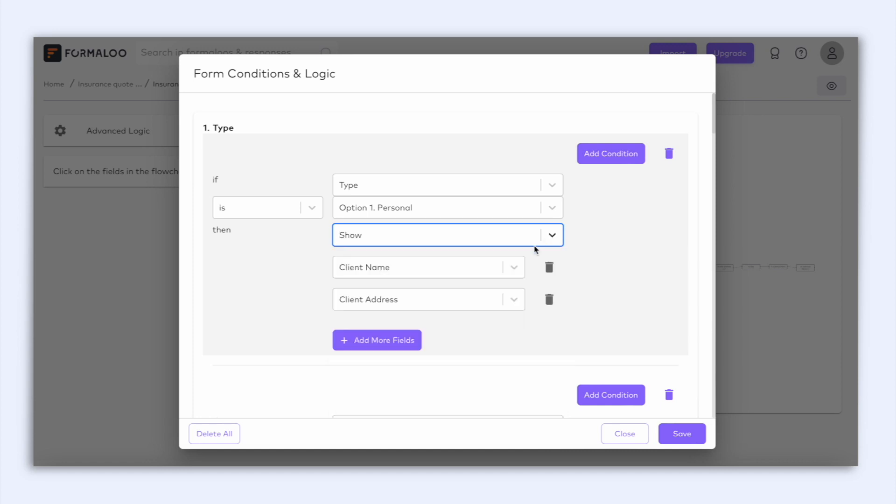
left_click(512, 269)
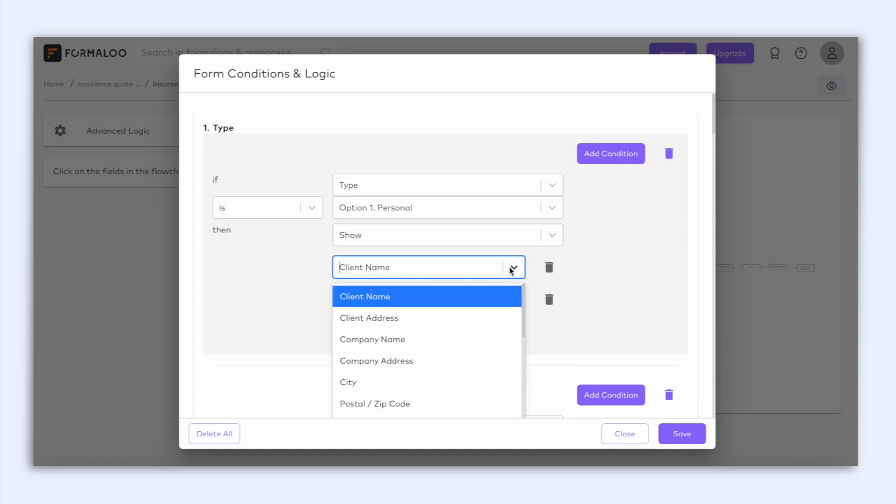
left_click(512, 269)
left_click(513, 302)
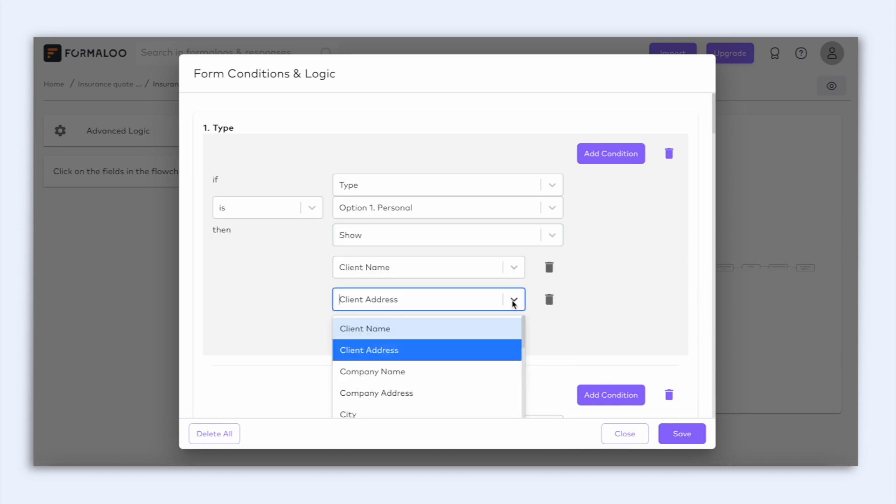
left_click(513, 302)
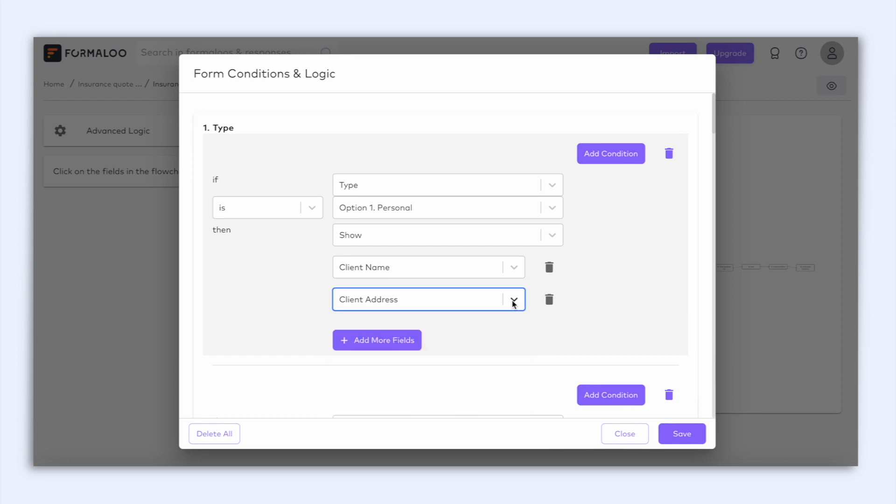
Set the second Type condition to match Option 2. Company and use Show as its action.
scroll(513, 304, "down", 5)
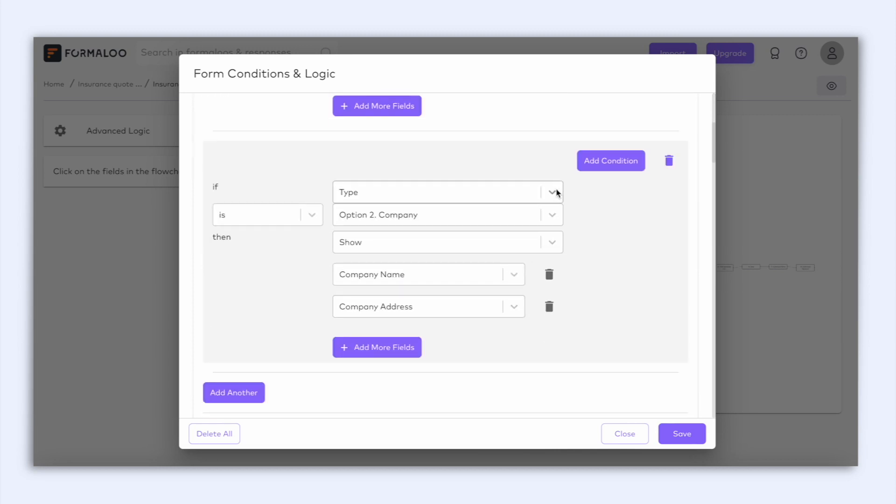
left_click(557, 193)
left_click(557, 192)
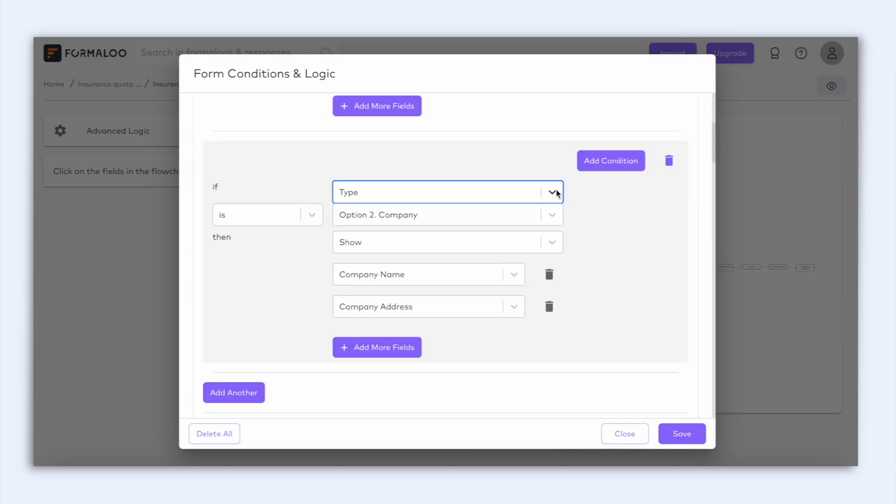
left_click(554, 224)
left_click(551, 266)
left_click(553, 243)
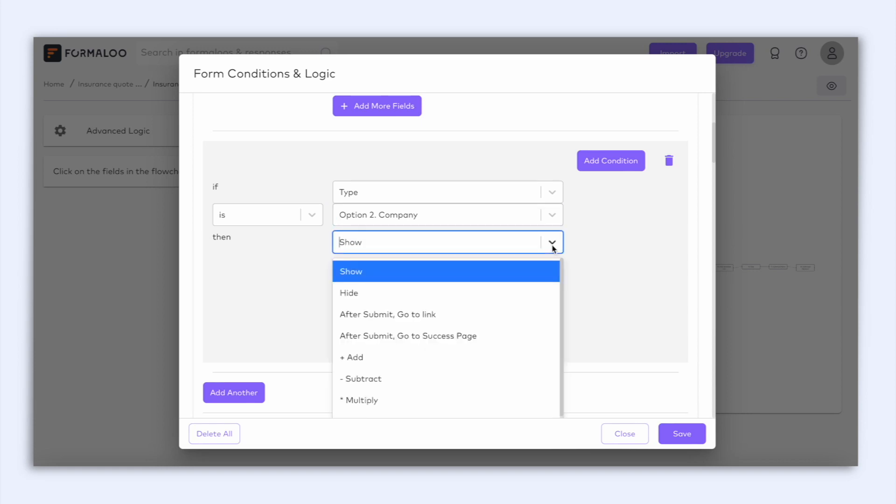
left_click(550, 270)
Make the Company condition show the Company Name field and add Company Address as a second field to show.
left_click(556, 245)
left_click(448, 316)
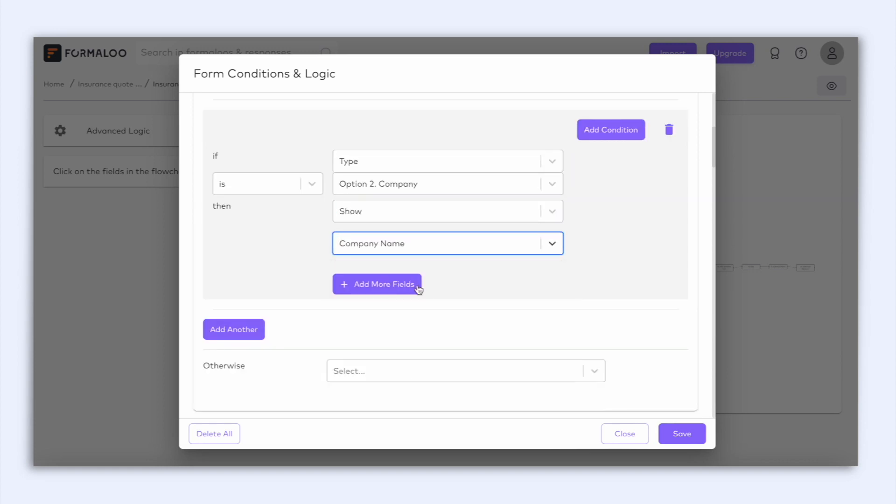
left_click(418, 286)
left_click(515, 279)
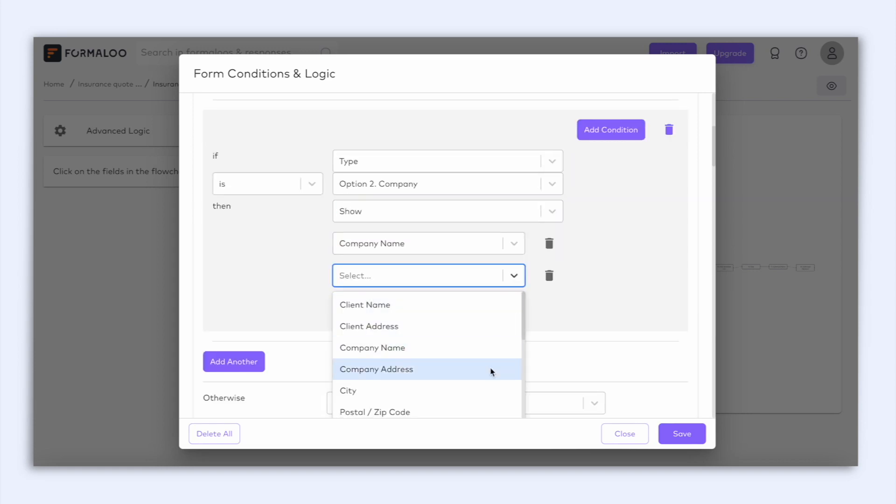
left_click(492, 369)
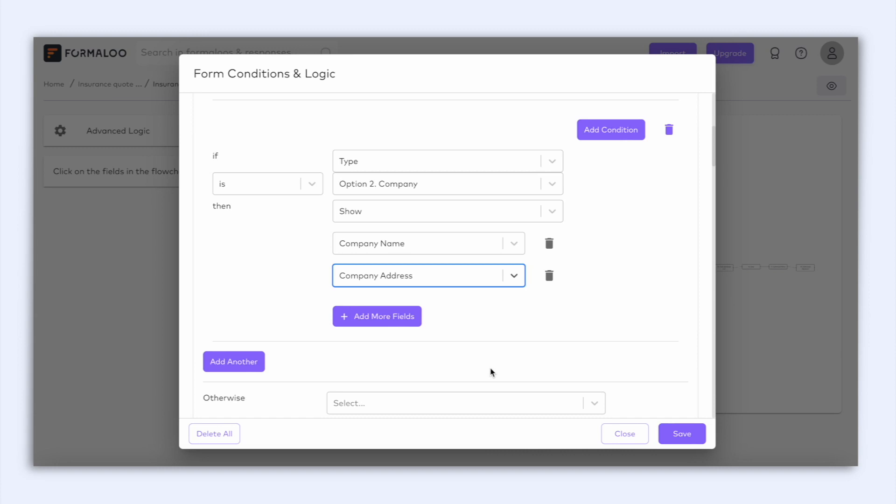
scroll(565, 396, "down", 1)
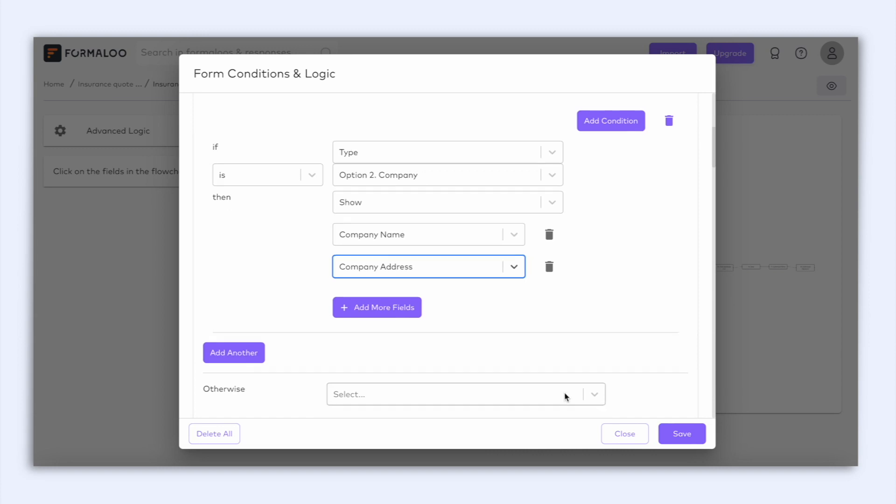
scroll(565, 396, "down", 2)
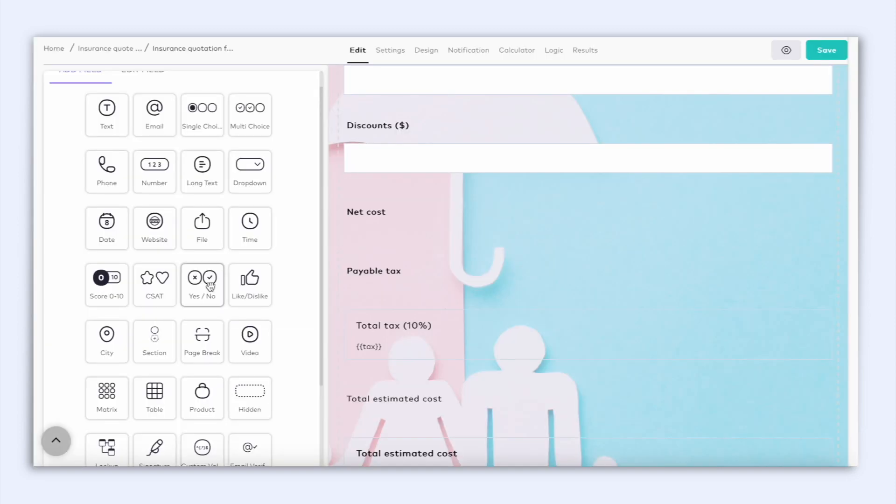
Open the Total tax (10%) field in the form editor and check its field type.
scroll(210, 287, "down", 1)
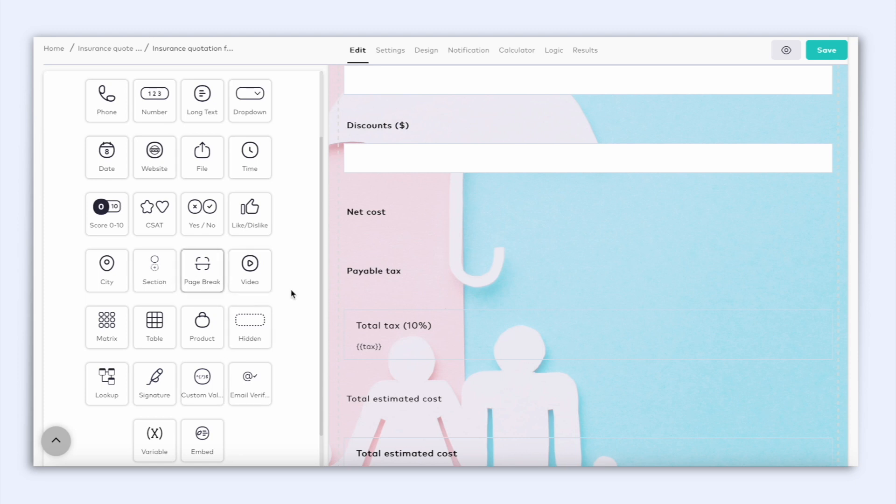
left_click(440, 346)
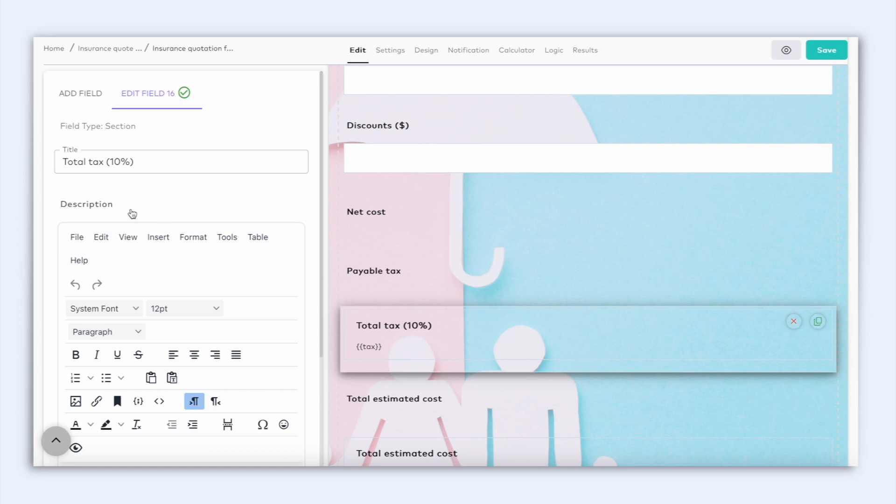
left_click_drag(153, 127, 99, 124)
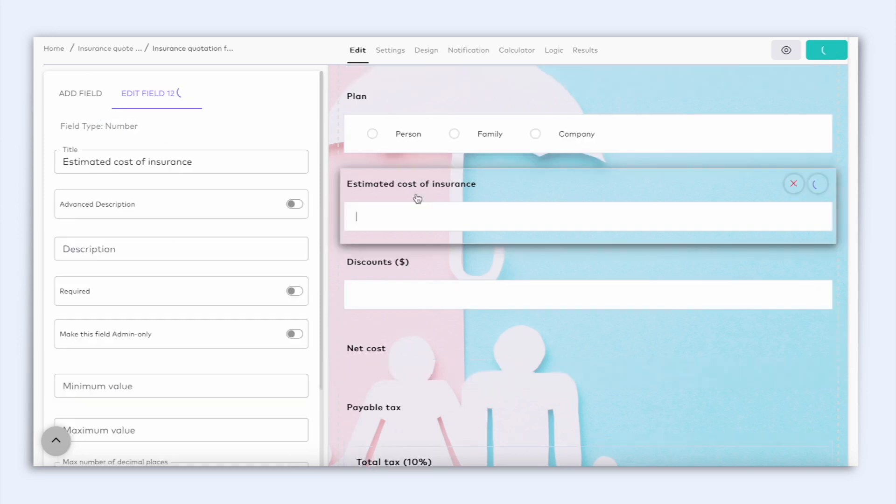
Check the field type and title of the Estimated cost of insurance field.
left_click_drag(160, 123, 104, 123)
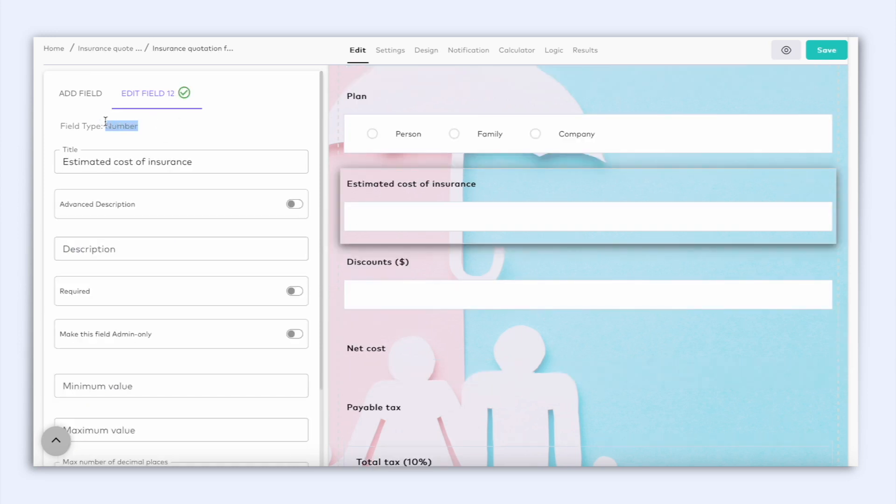
triple_click(108, 123)
left_click(191, 160)
left_click_drag(191, 159, 47, 161)
Open the Discounts ($) field for editing and check its title.
left_click(468, 268)
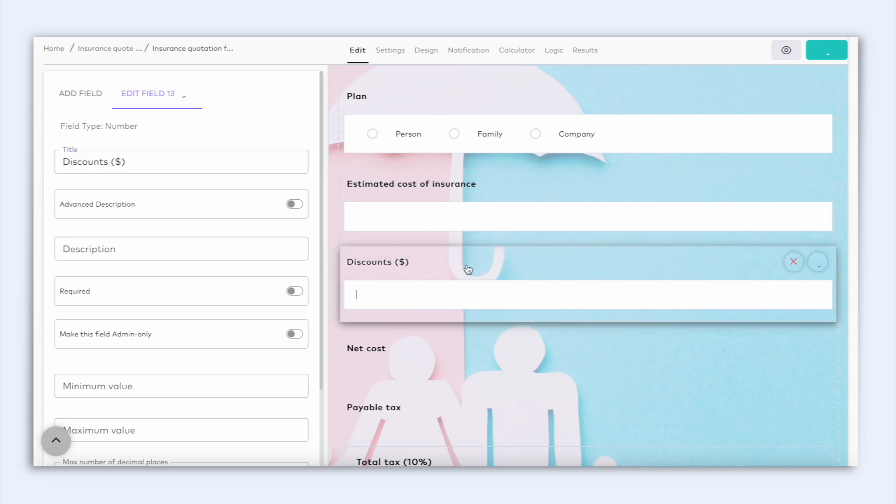
left_click(205, 166)
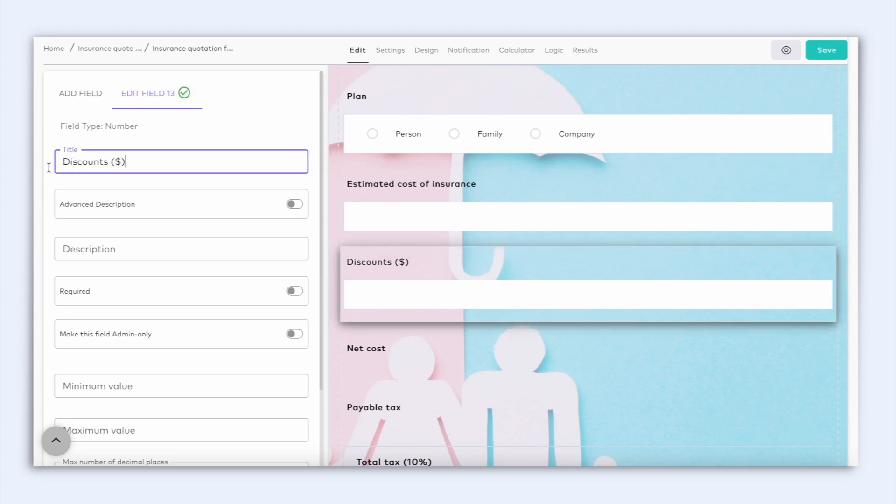
key("ctrl+a")
left_click(174, 148)
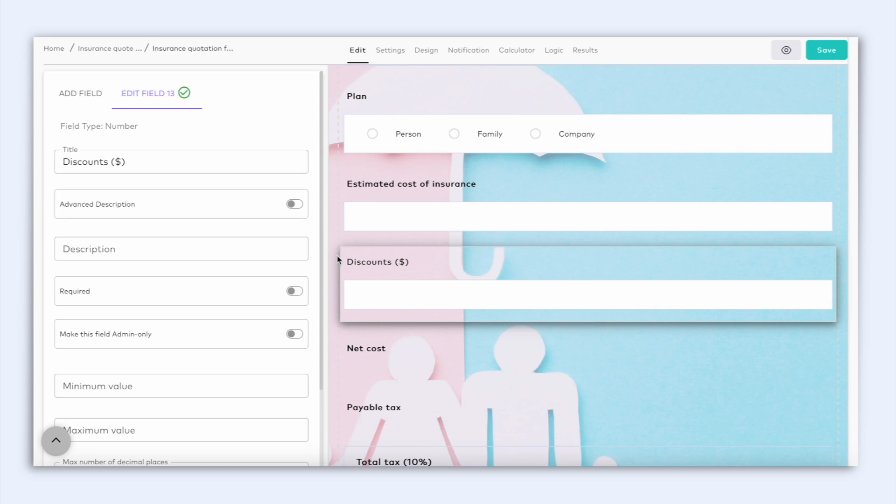
Open the Net cost field and examine its field type and the formula in its default value.
left_click(403, 351)
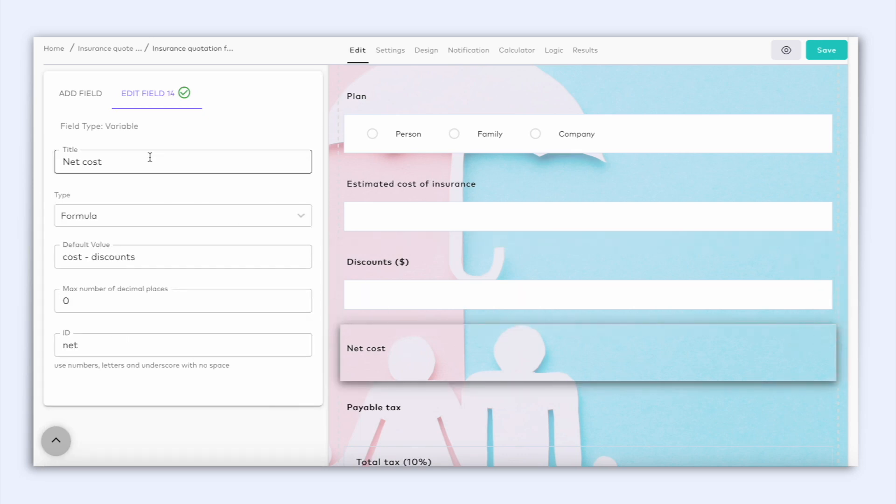
left_click_drag(140, 126, 101, 126)
left_click_drag(139, 257, 47, 259)
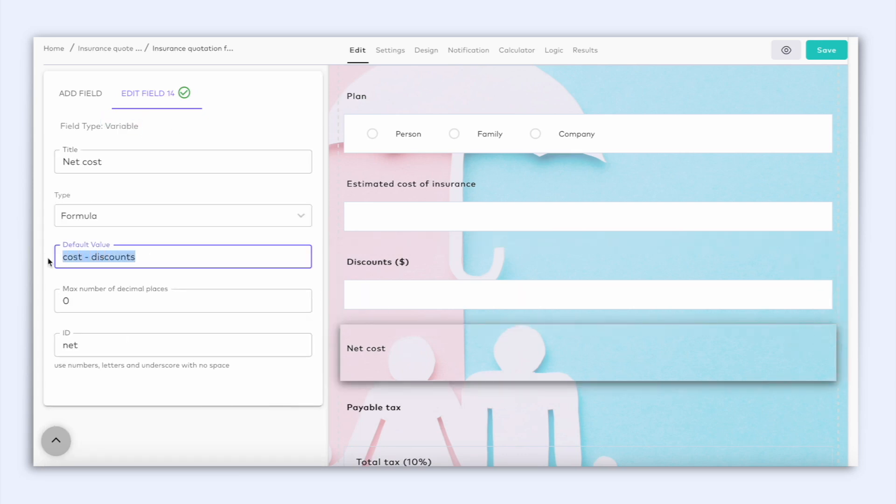
left_click(179, 261)
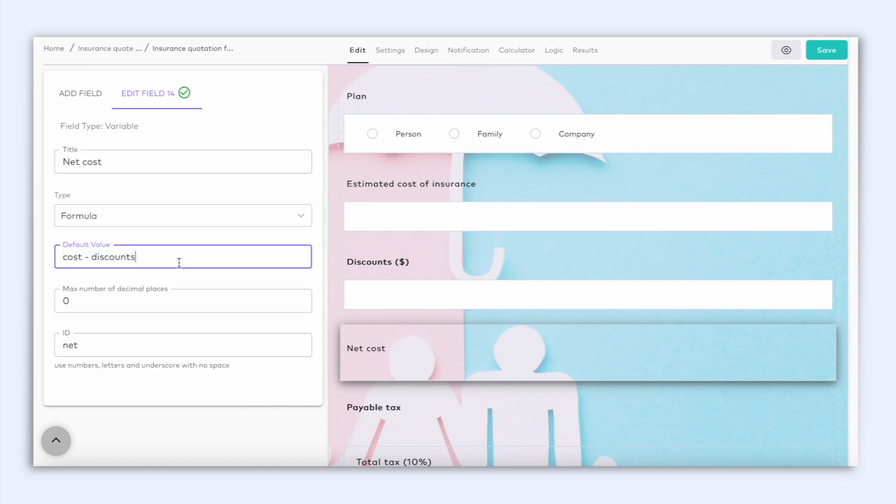
Reopen the Estimated cost of insurance field and review its title and the ID used in formulas.
left_click(394, 195)
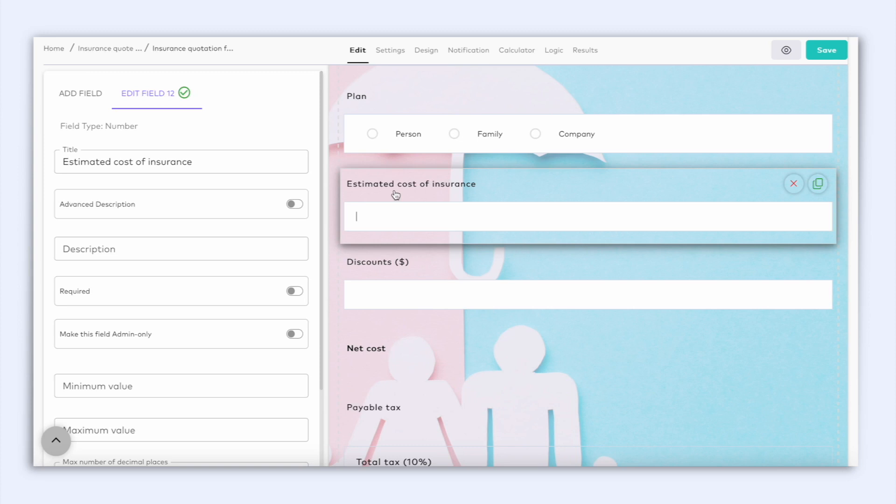
left_click(252, 158)
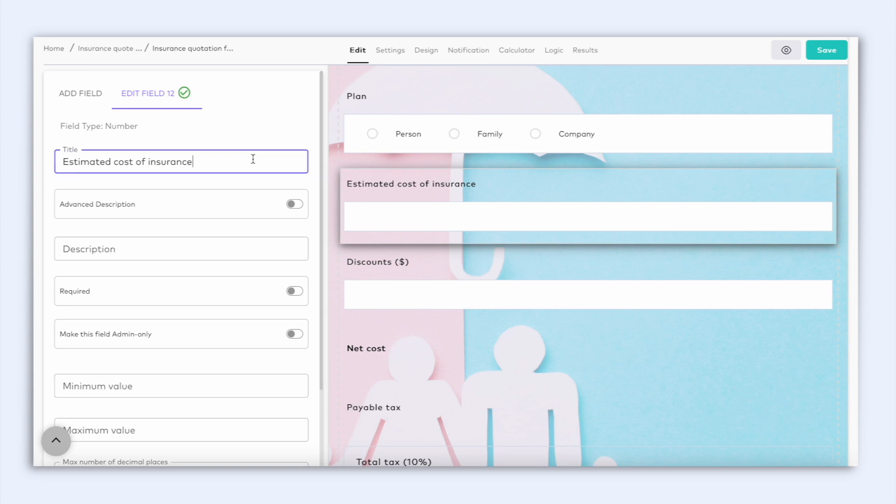
left_click_drag(252, 158, 68, 150)
left_click(219, 185)
scroll(217, 219, "down", 3)
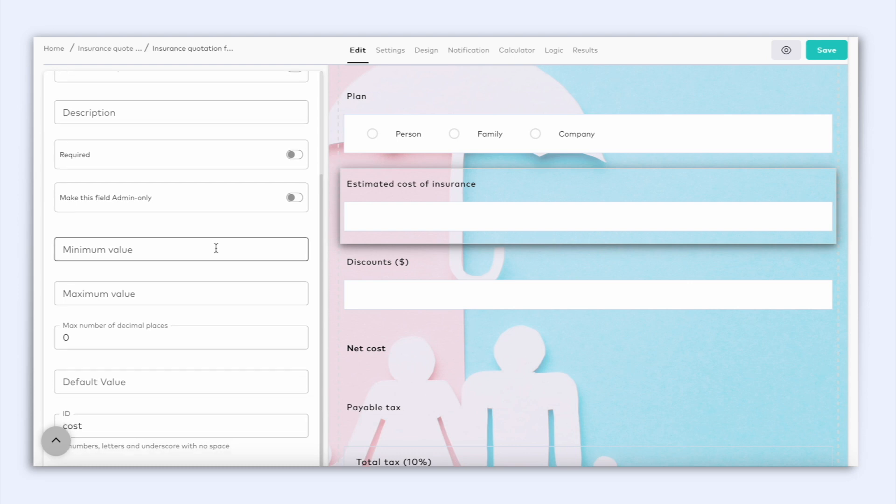
scroll(355, 323, "down", 2)
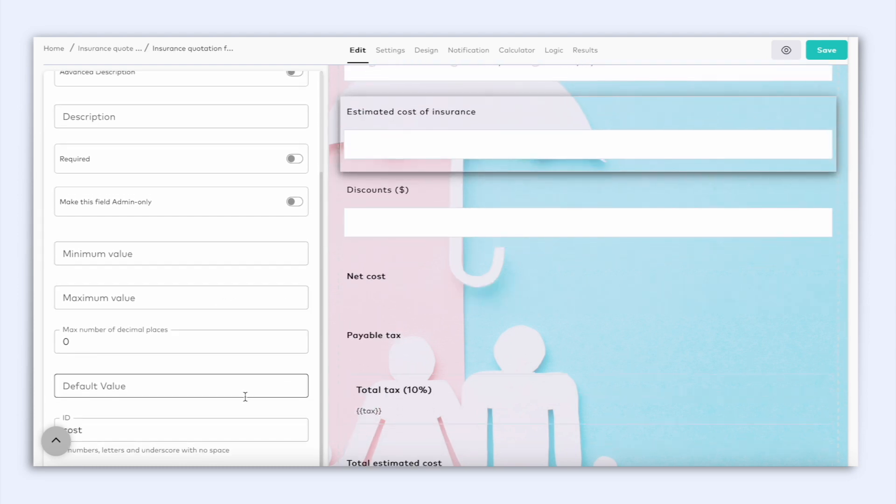
Open the Payable tax field and examine the formula in its default value.
scroll(246, 397, "down", 1)
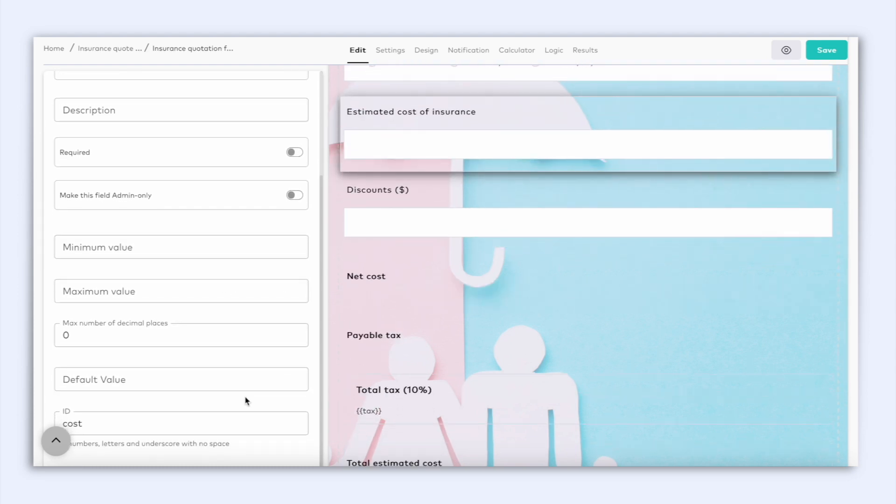
scroll(246, 399, "up", 1)
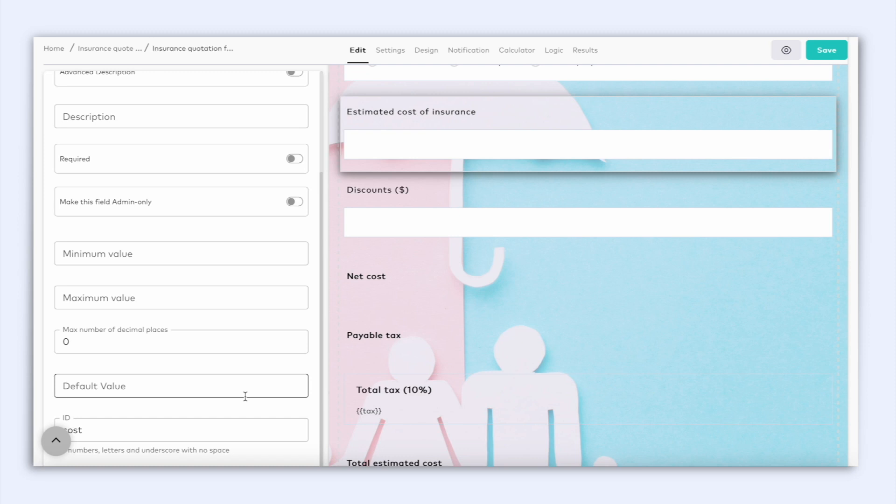
left_click(397, 352)
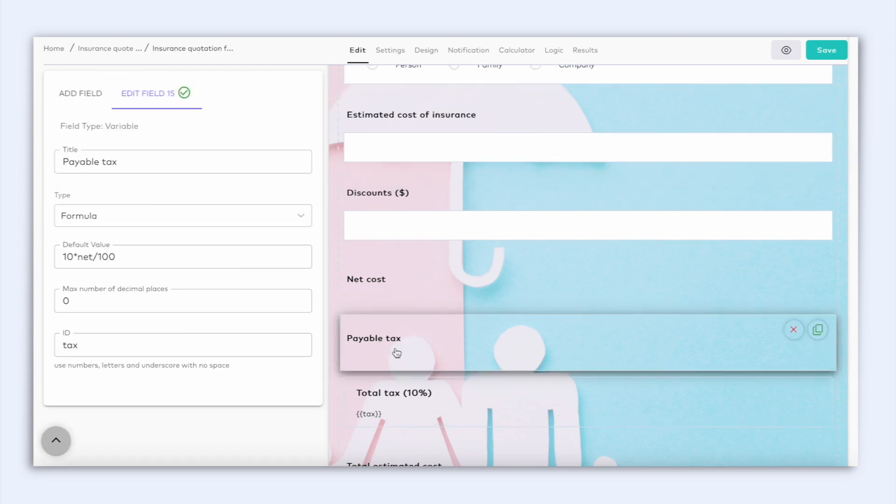
left_click_drag(117, 257, 55, 253)
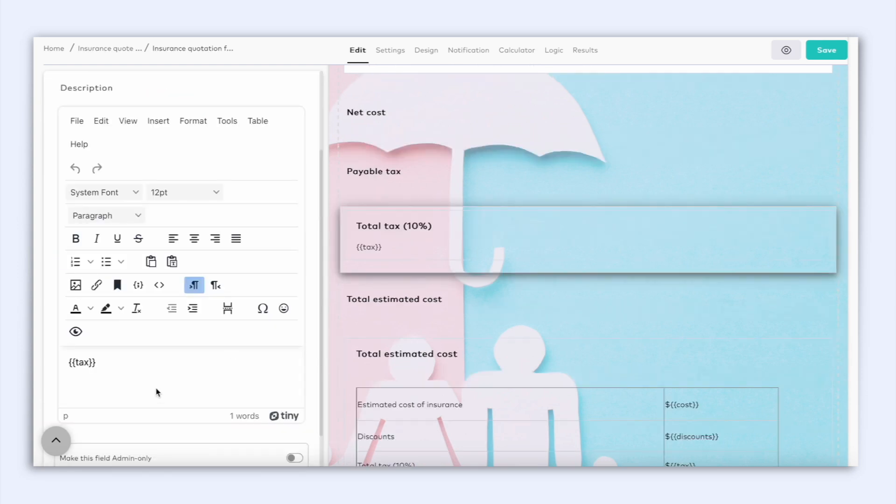
Examine how the Total tax (10%) description references the tax variable, then review the Total estimated cost table.
left_click_drag(141, 381, 58, 363)
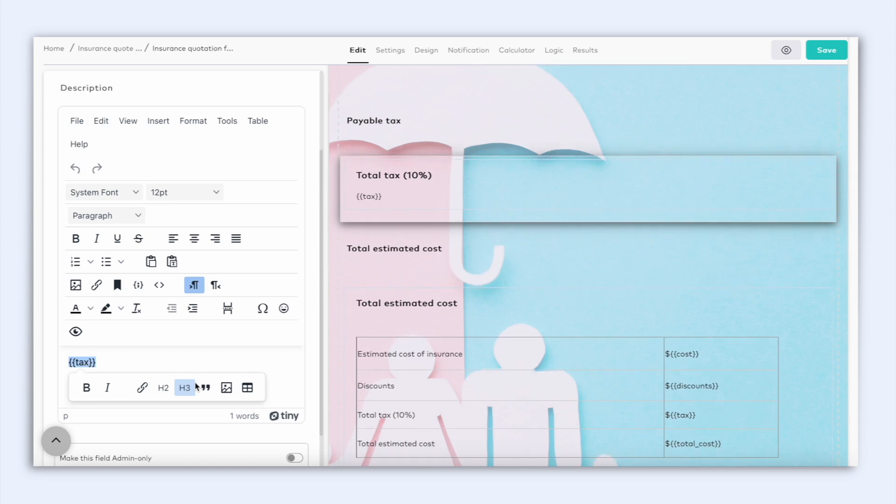
scroll(274, 418, "down", 3)
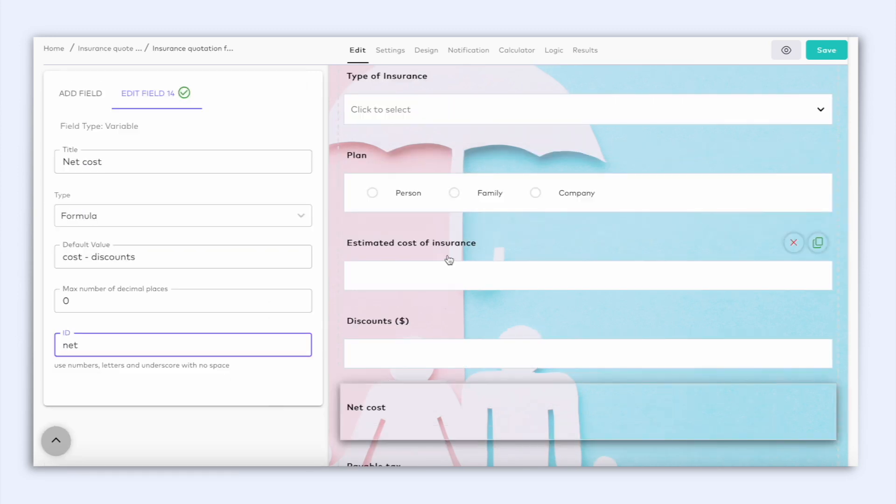
Open the Estimated cost of insurance field and check the ID that identifies it in formulas.
left_click(446, 259)
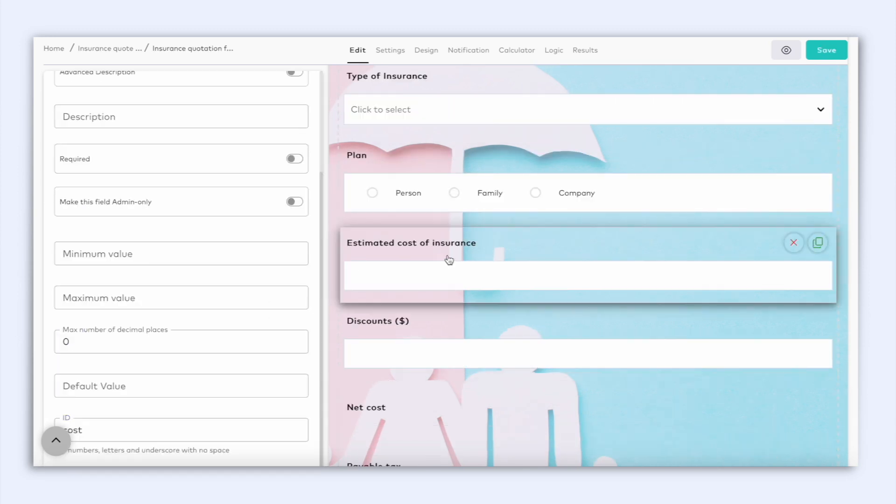
left_click(120, 423)
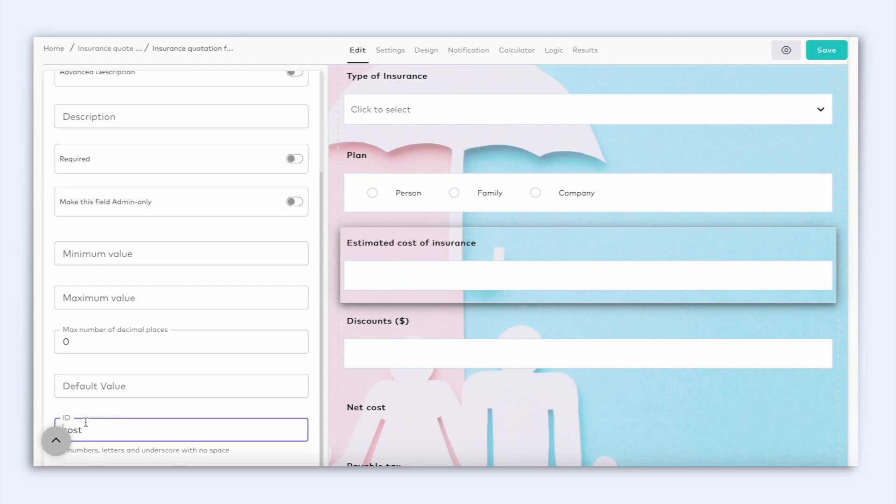
double_click(103, 430)
scroll(103, 429, "down", 1)
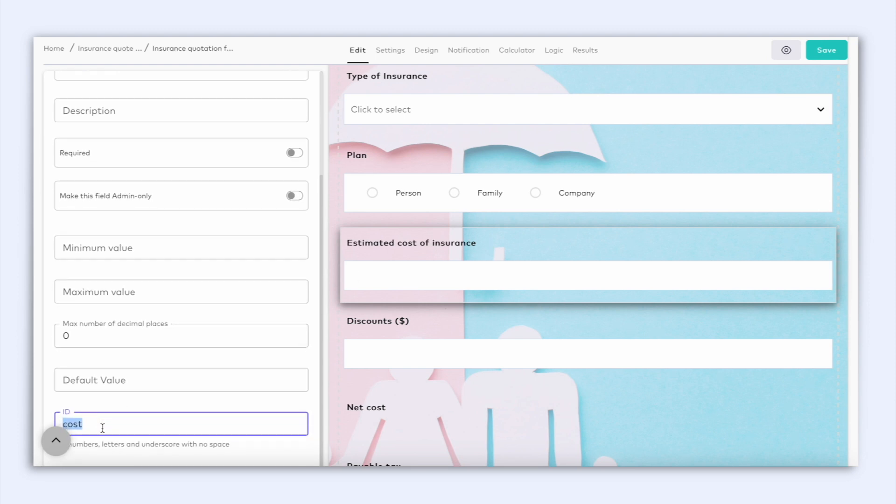
scroll(103, 428, "up", 1)
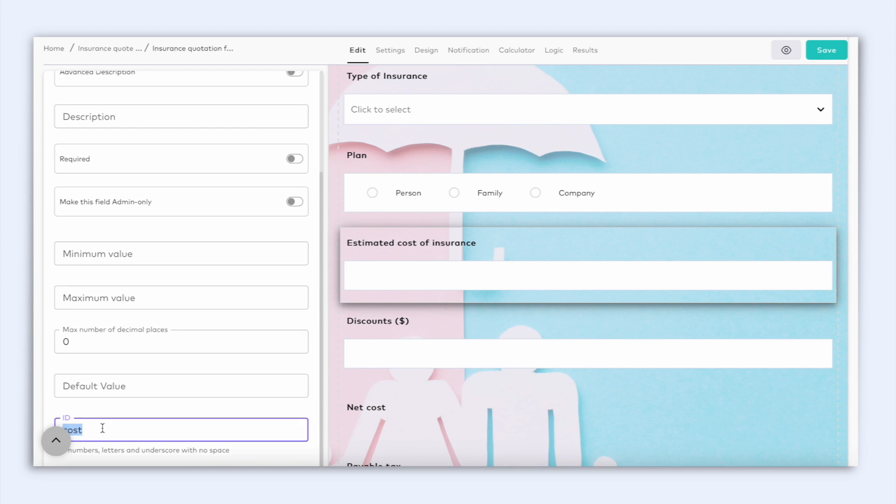
Open the Payable tax field and check the ID used to reference it.
scroll(369, 402, "down", 2)
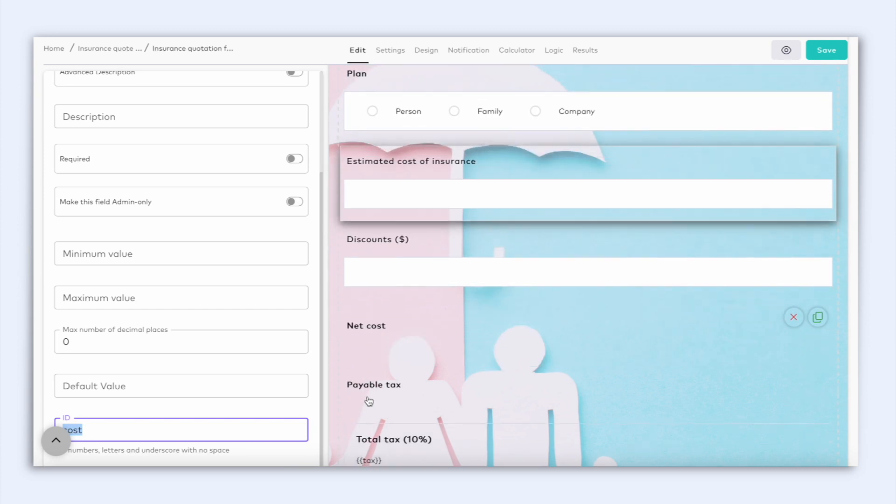
left_click(369, 402)
left_click_drag(99, 345, 52, 340)
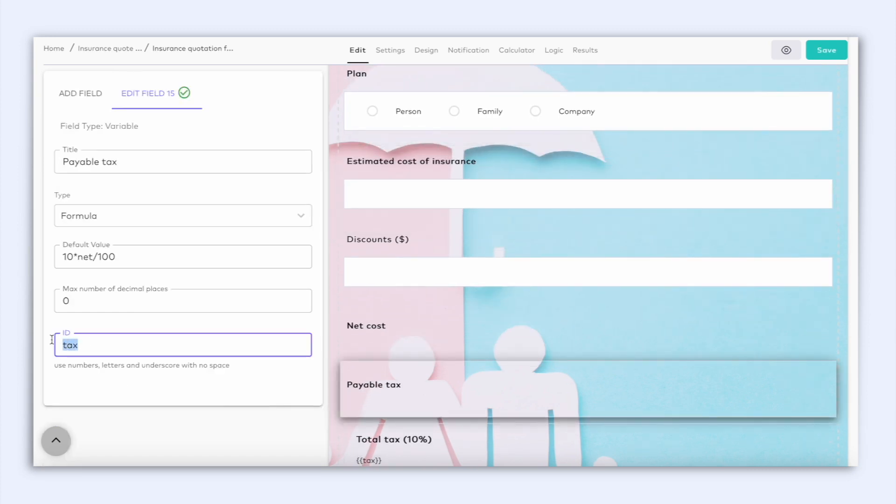
left_click(124, 348)
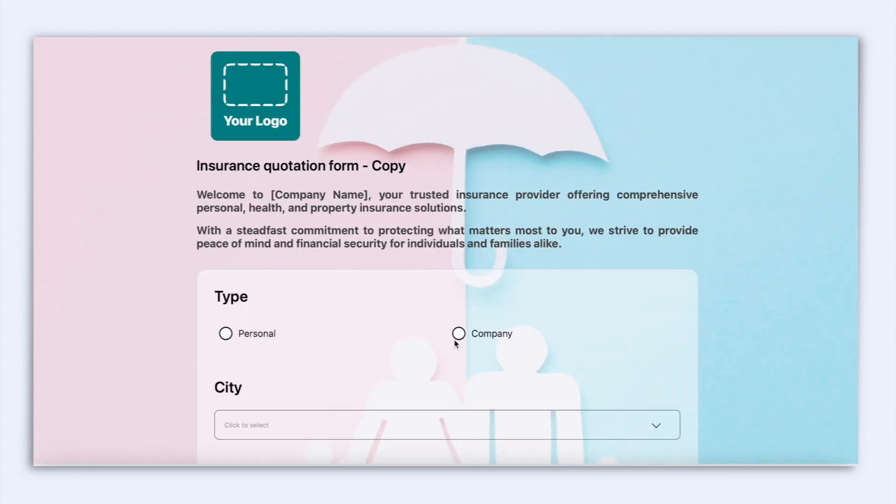
Select Health insurance as the type of insurance in the live quotation form.
scroll(456, 344, "down", 8)
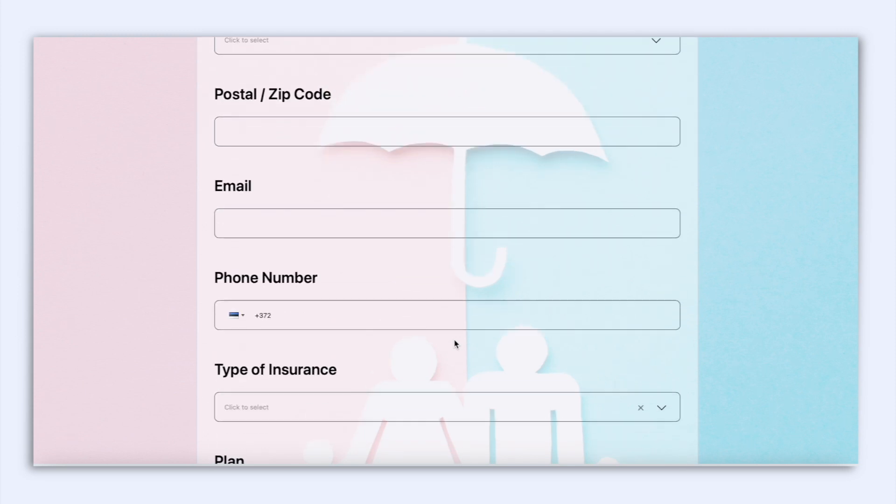
scroll(456, 344, "down", 4)
left_click(651, 250)
left_click(618, 286)
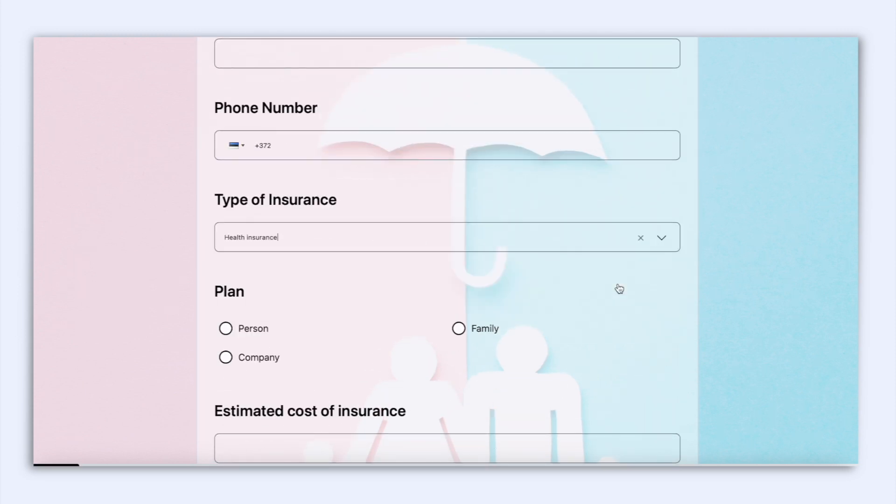
Draw a signature in the Authorized Signature field and submit the quotation form.
scroll(619, 289, "down", 10)
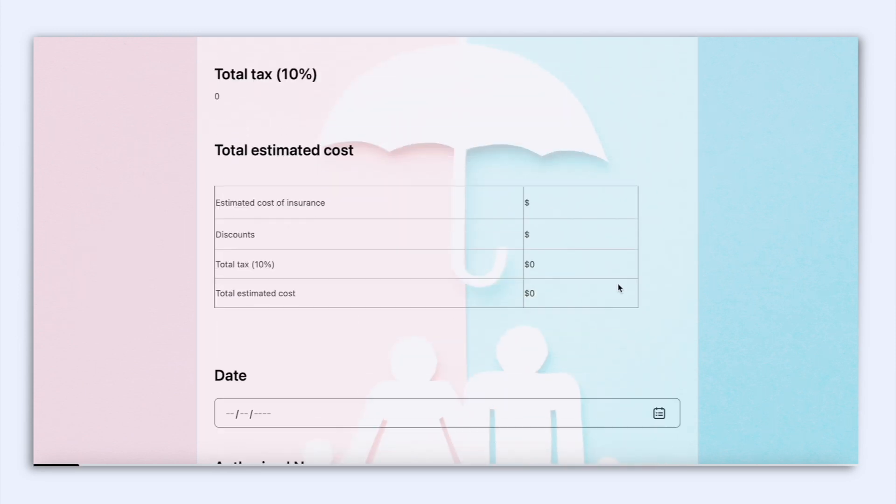
scroll(619, 289, "down", 8)
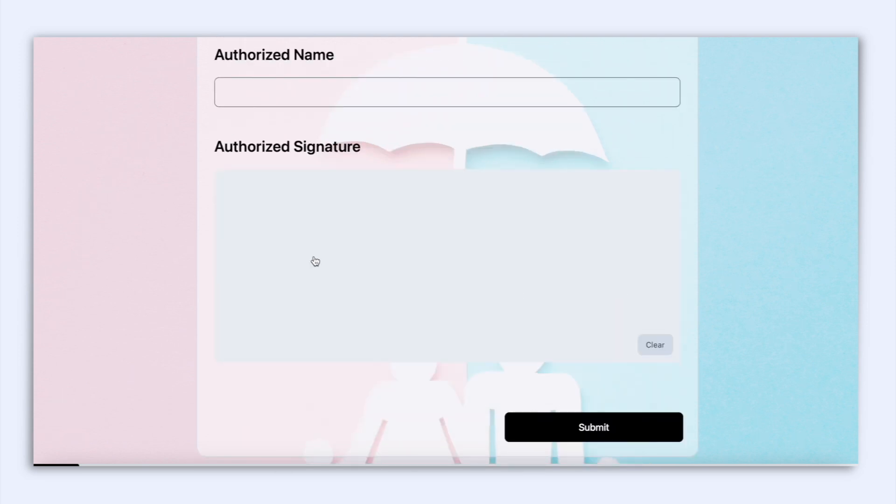
left_click_drag(315, 257, 561, 244)
left_click(607, 428)
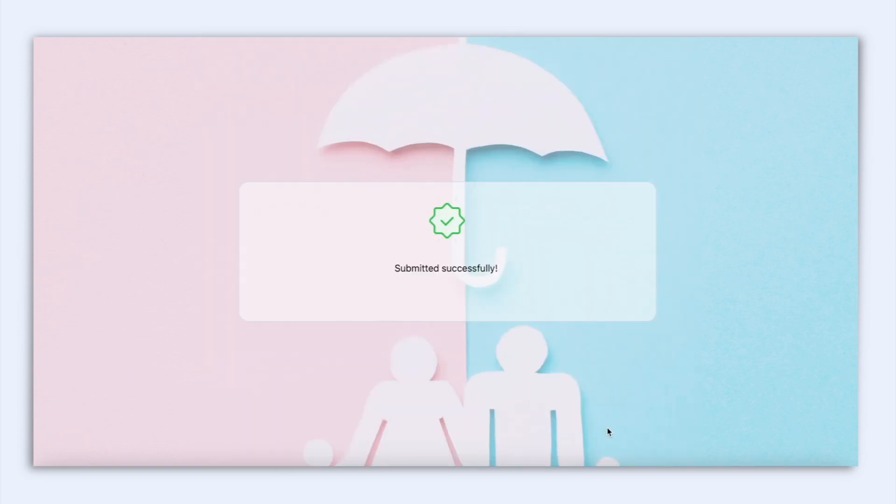